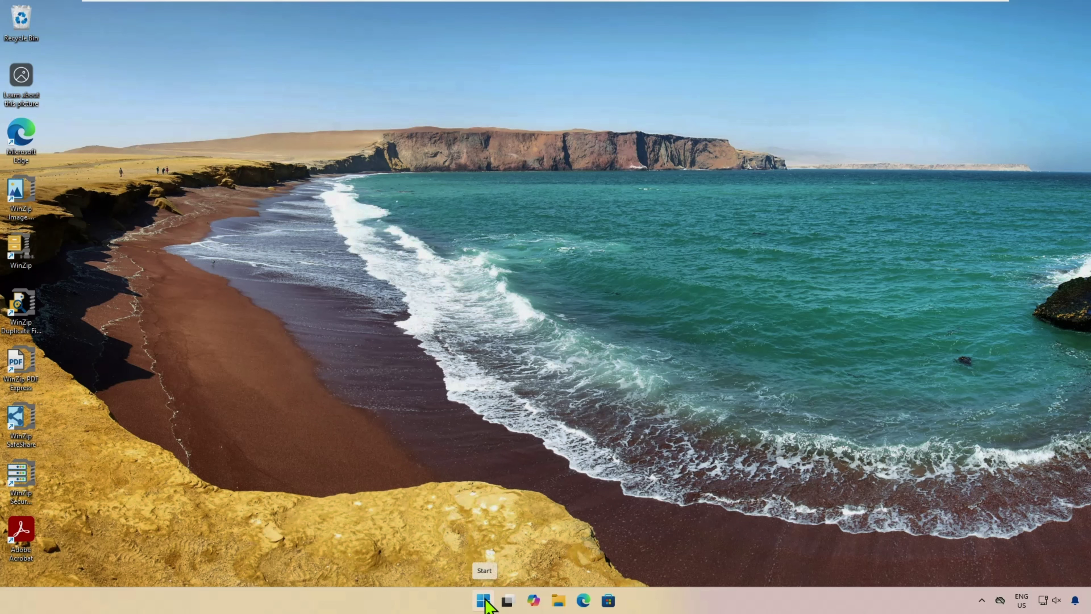
# Open the list of installed apps in Windows Settings
pyautogui.click(485, 601)
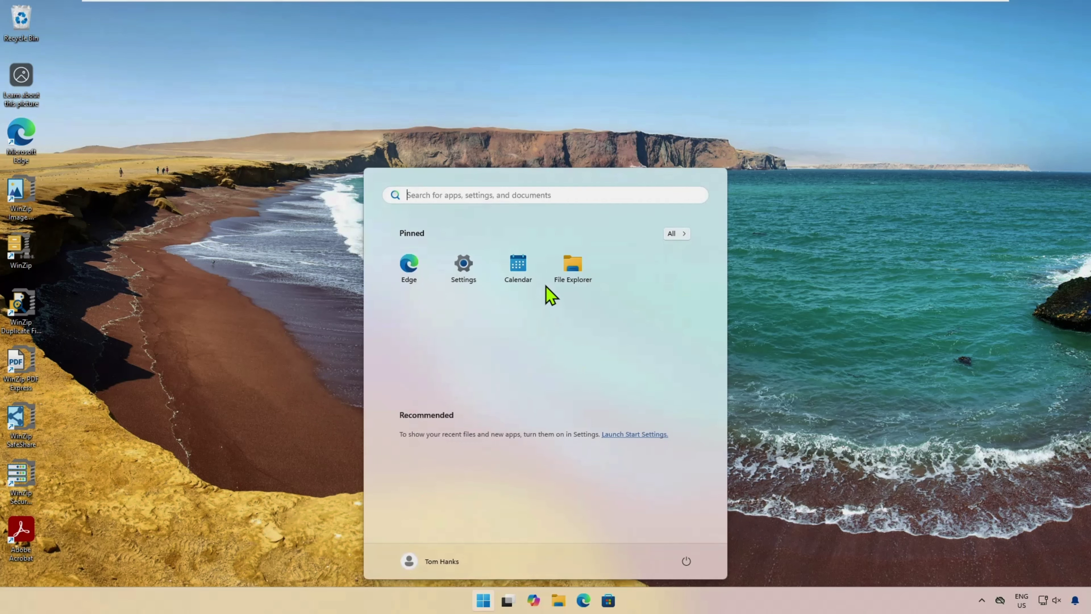
pyautogui.click(463, 268)
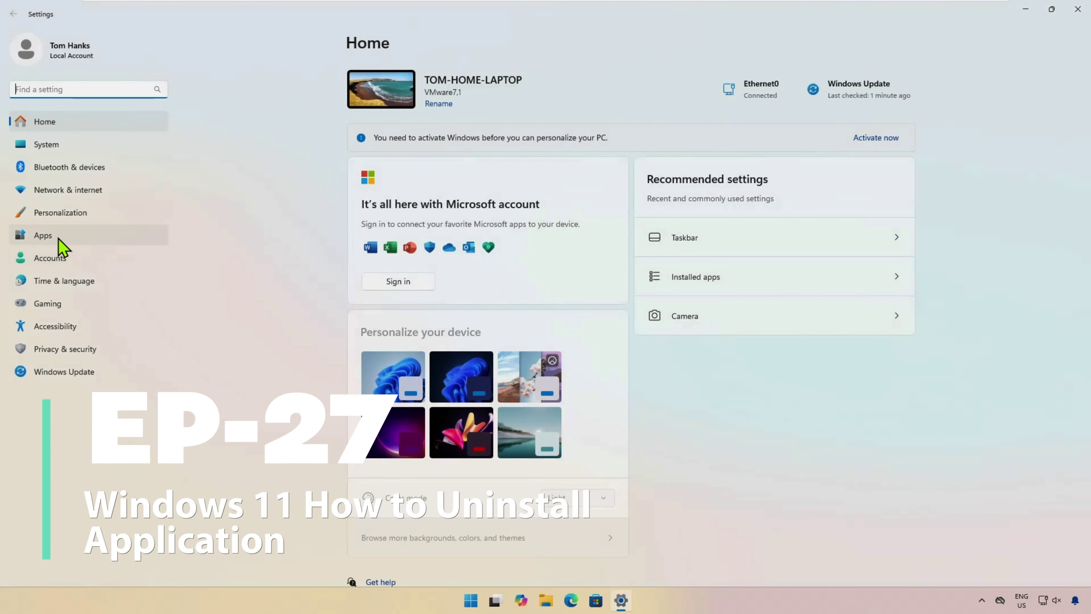
pyautogui.click(54, 235)
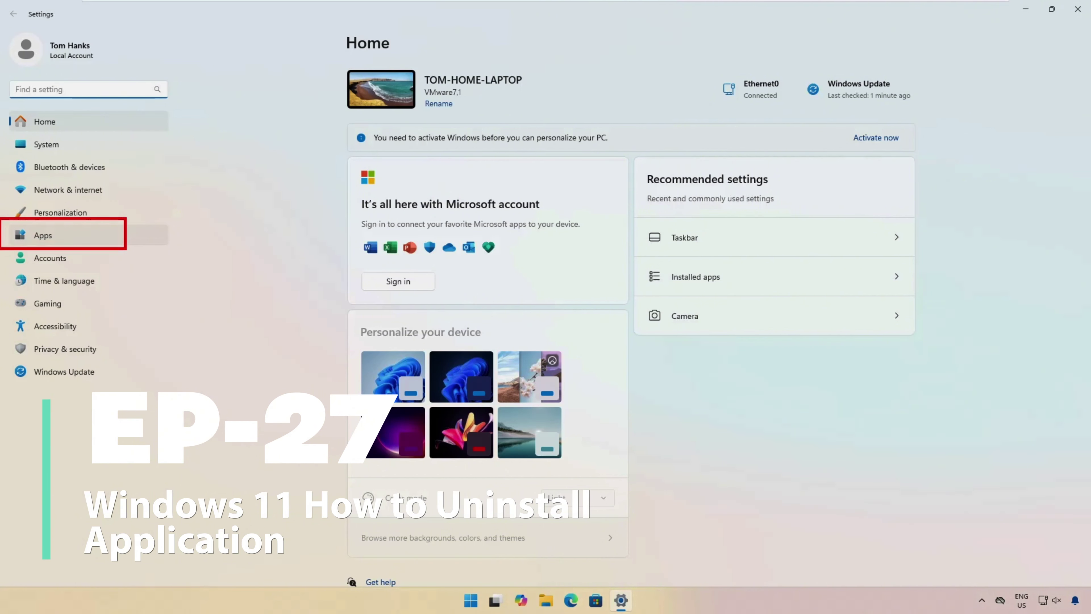
pyautogui.click(48, 239)
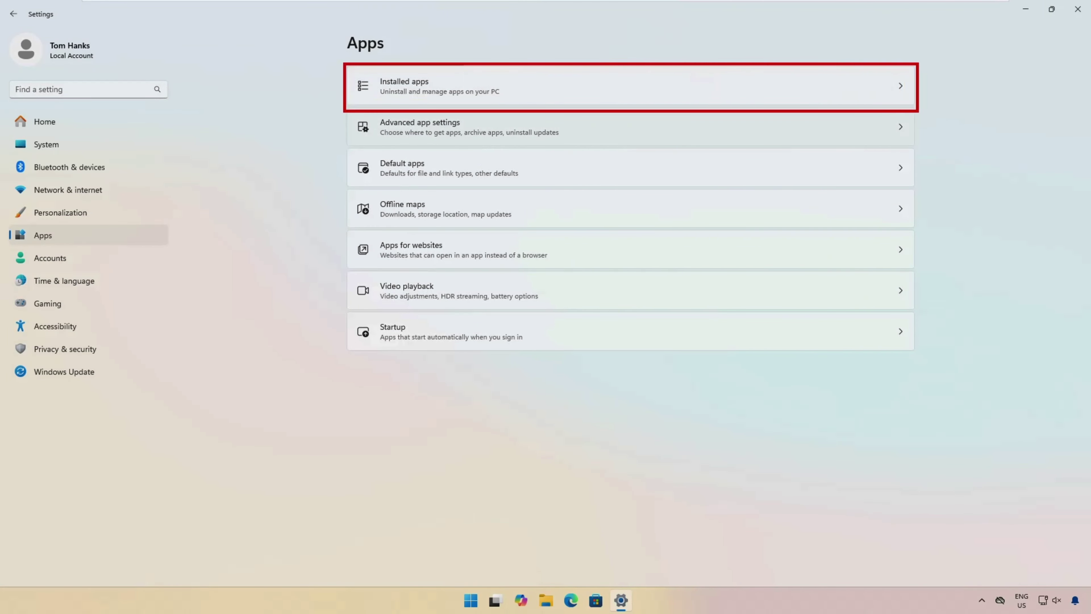
pyautogui.click(889, 92)
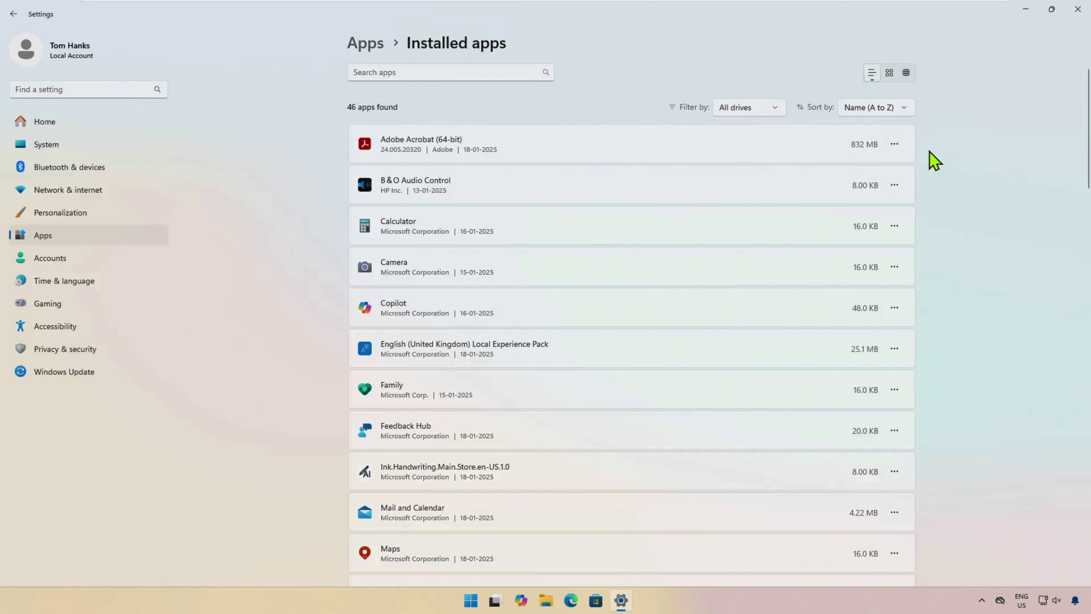
# Launch the modification setup for Adobe Acrobat (64-bit) and continue to its program maintenance options
pyautogui.click(895, 145)
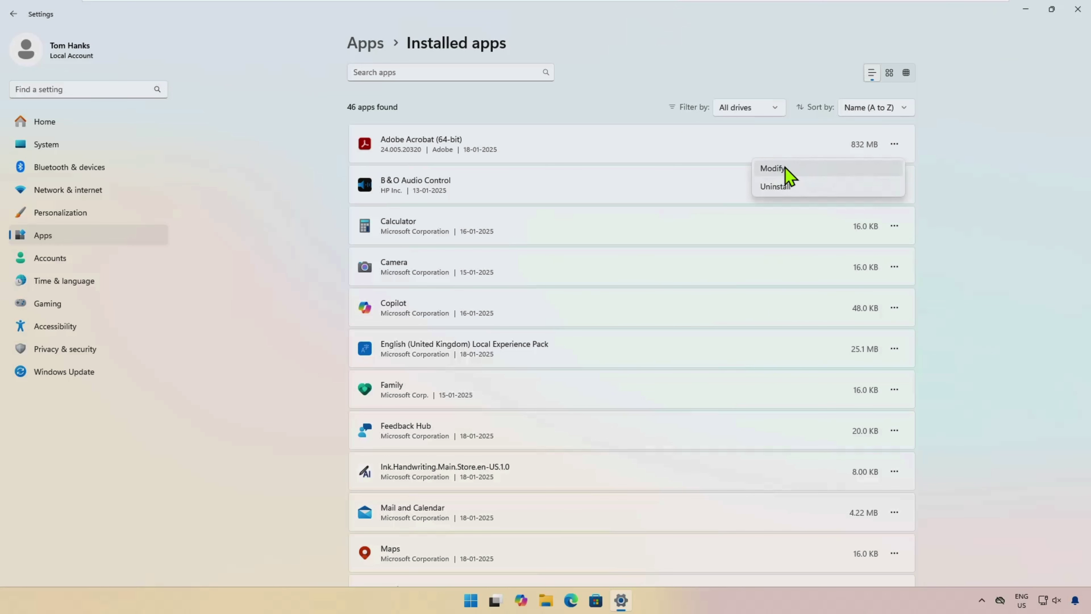
pyautogui.click(772, 168)
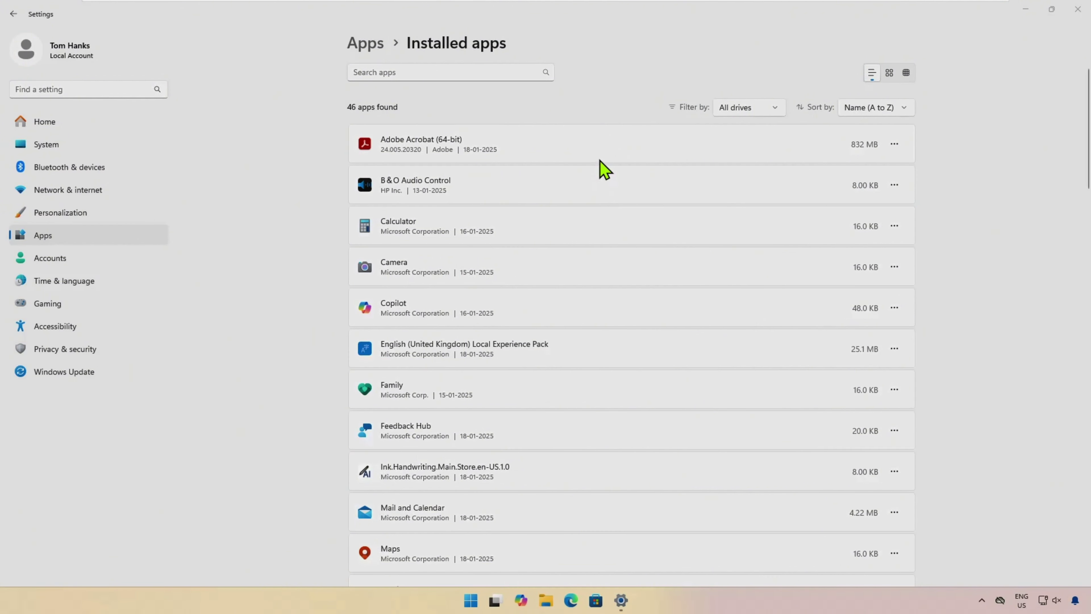
pyautogui.click(606, 387)
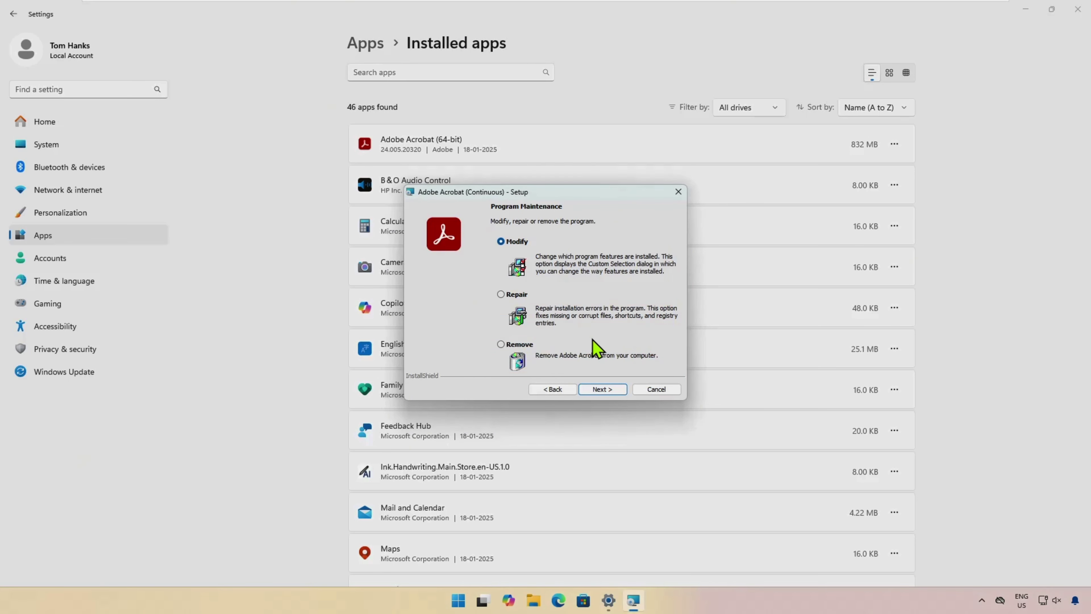
# Go through the Remove and Repair maintenance choices and continue with Modify to the custom feature selection
pyautogui.click(501, 343)
pyautogui.click(500, 294)
pyautogui.click(501, 241)
pyautogui.click(603, 391)
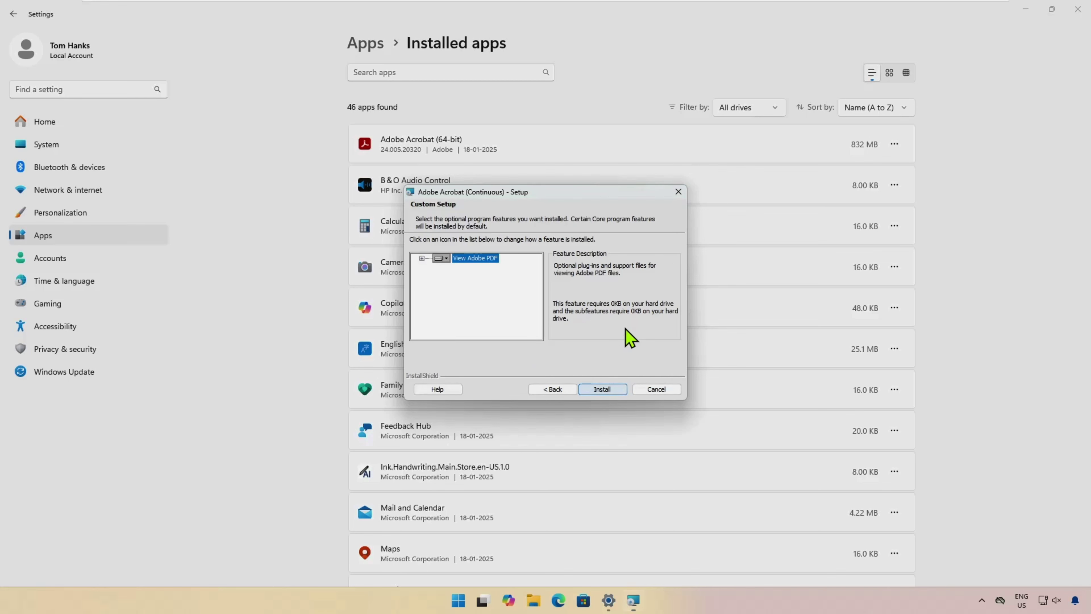
# Try setting PDF Thumbnail Preview to install with all subfeatures, revert it to unavailable and return to the maintenance options
pyautogui.click(422, 259)
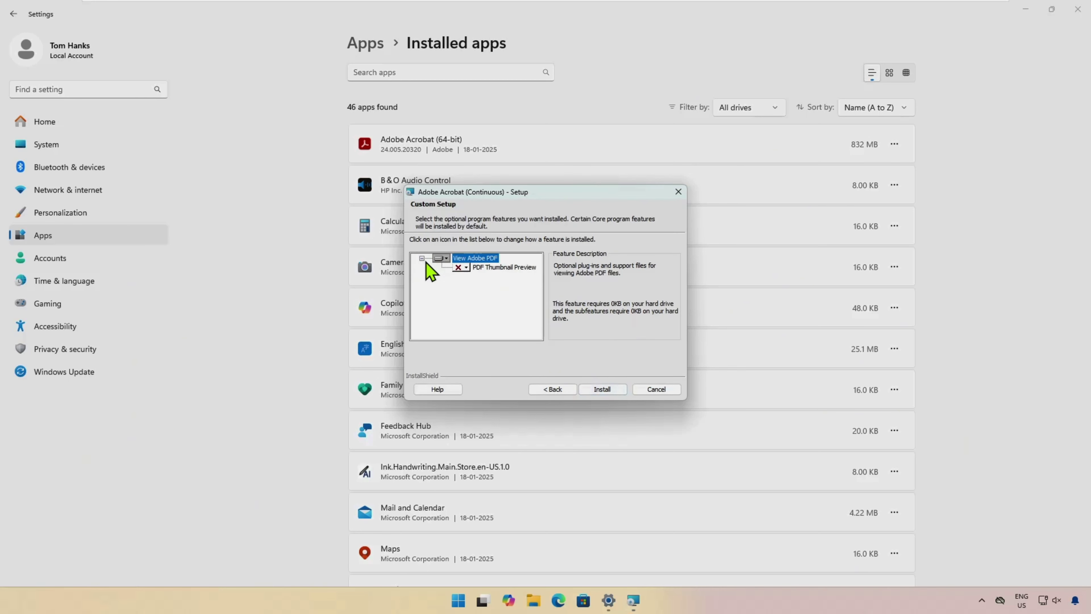
pyautogui.click(464, 270)
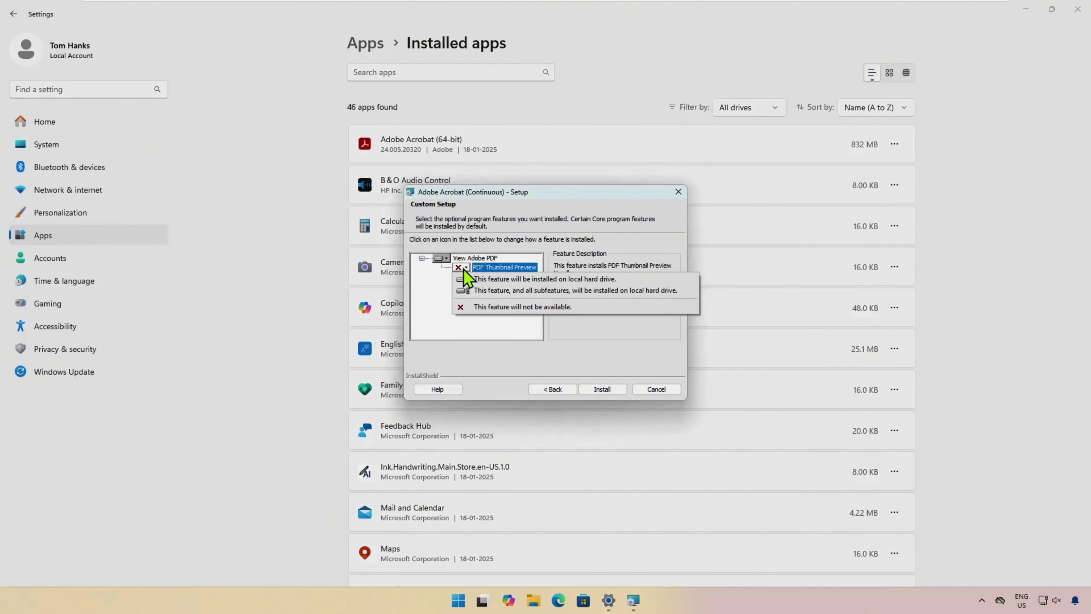
pyautogui.click(494, 291)
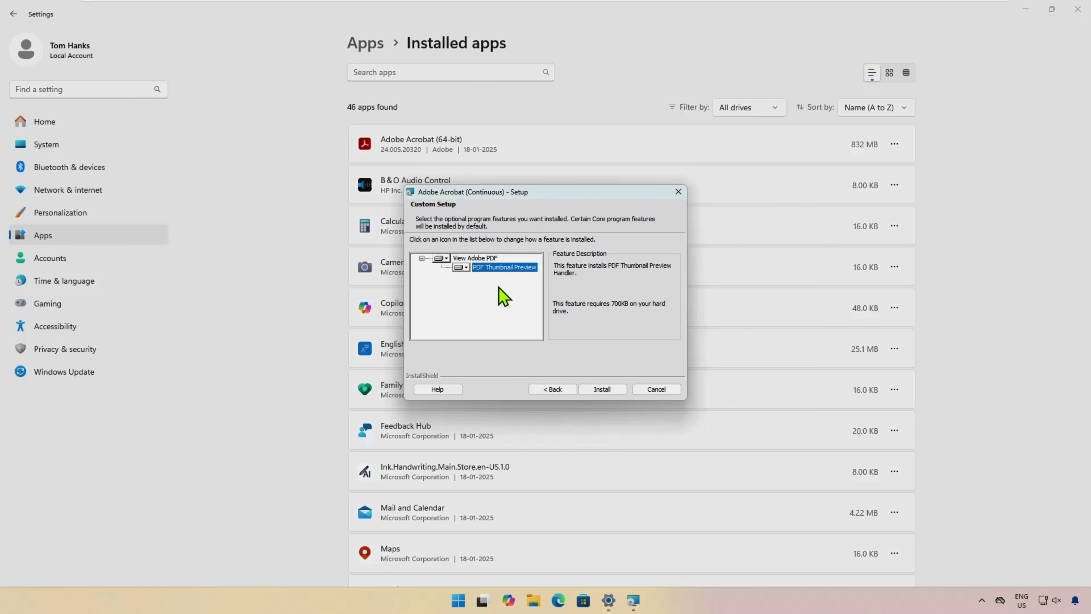
pyautogui.click(466, 268)
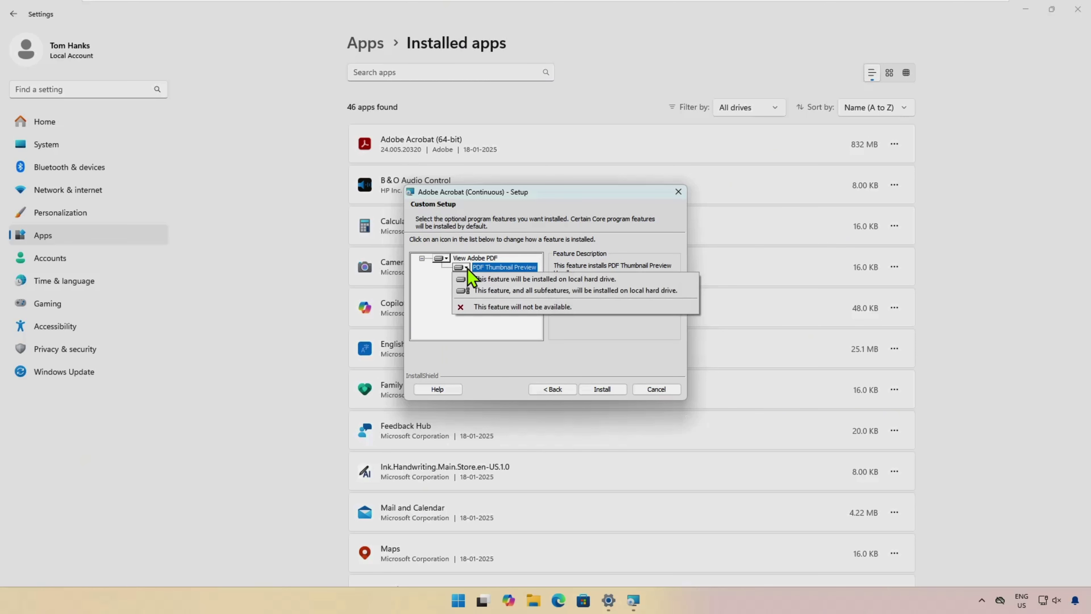
pyautogui.click(481, 308)
pyautogui.click(553, 389)
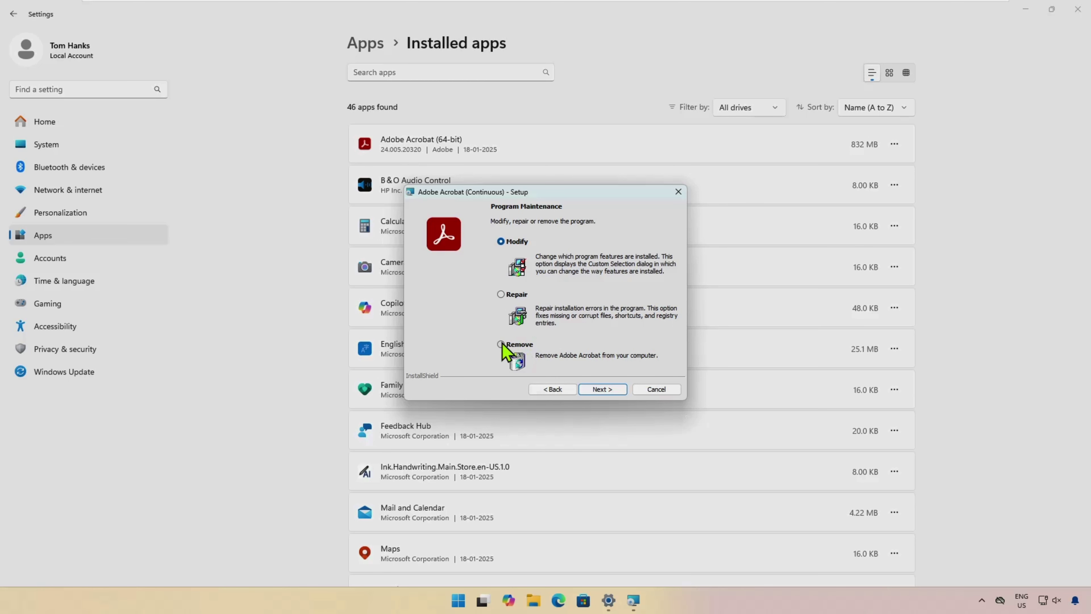
# Choose Remove as the maintenance type, start removing Adobe Acrobat and allow the app to make changes to the device
pyautogui.click(504, 345)
pyautogui.click(603, 389)
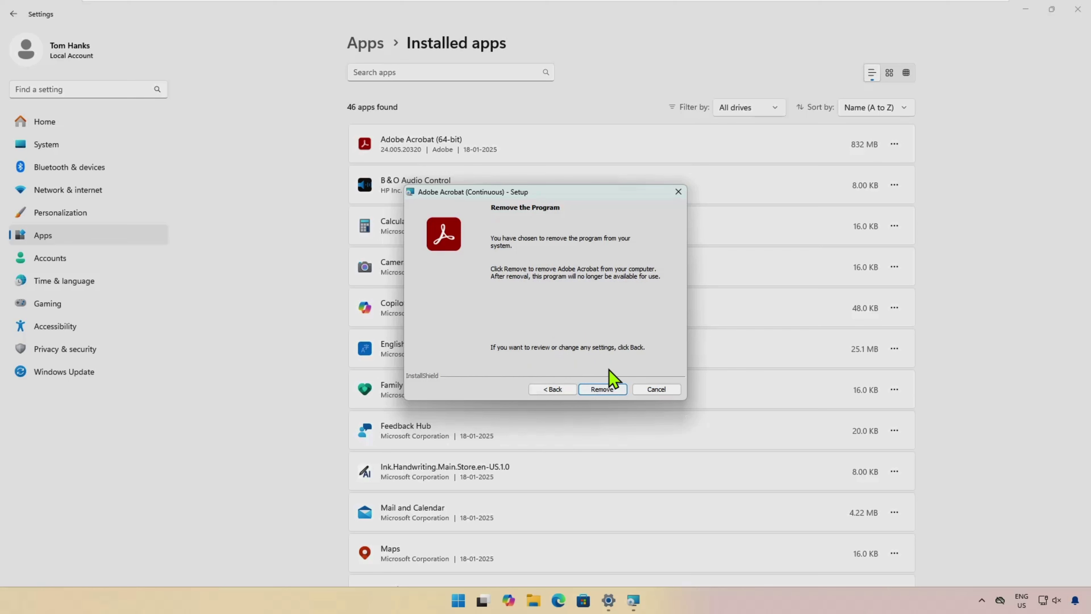
pyautogui.click(601, 392)
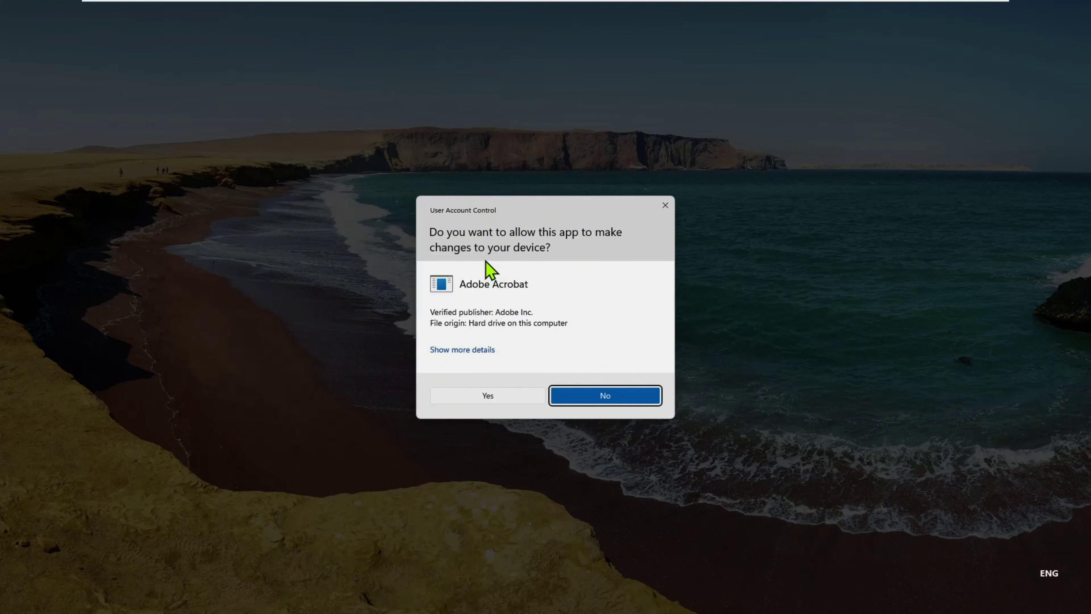
pyautogui.click(502, 395)
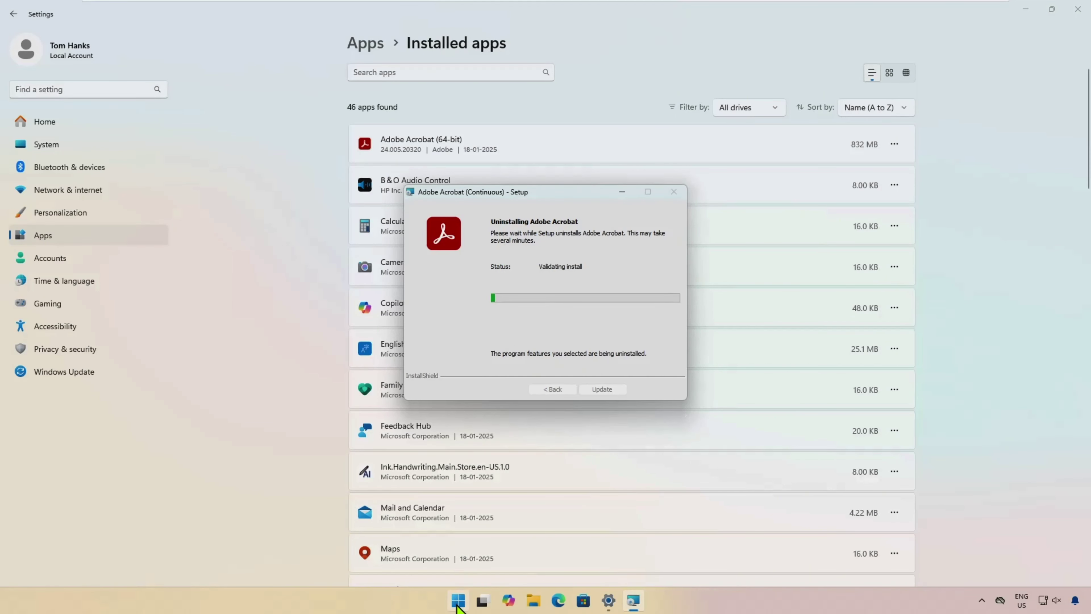
# Find and open Control Panel, go to Programs and Features, and maximize the window
pyautogui.click(459, 601)
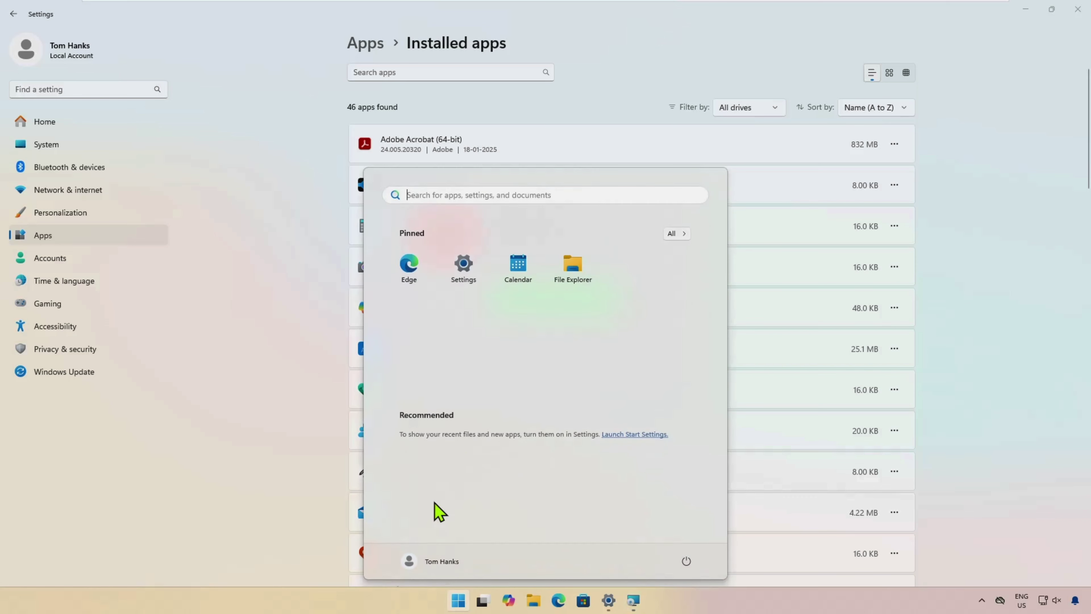
pyautogui.click(478, 195)
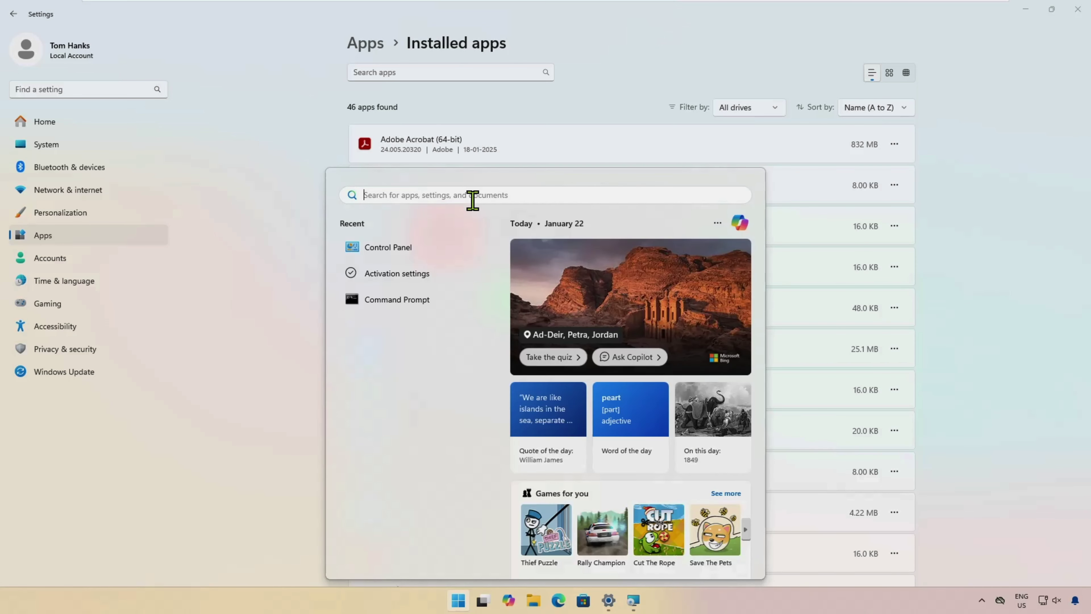
pyautogui.write('contro')
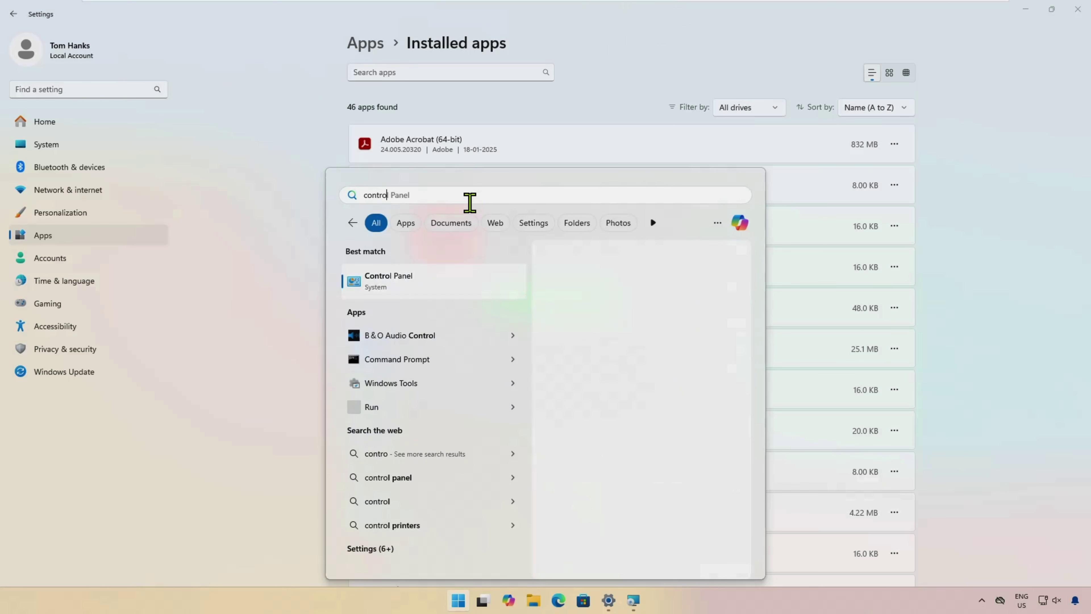
pyautogui.click(486, 280)
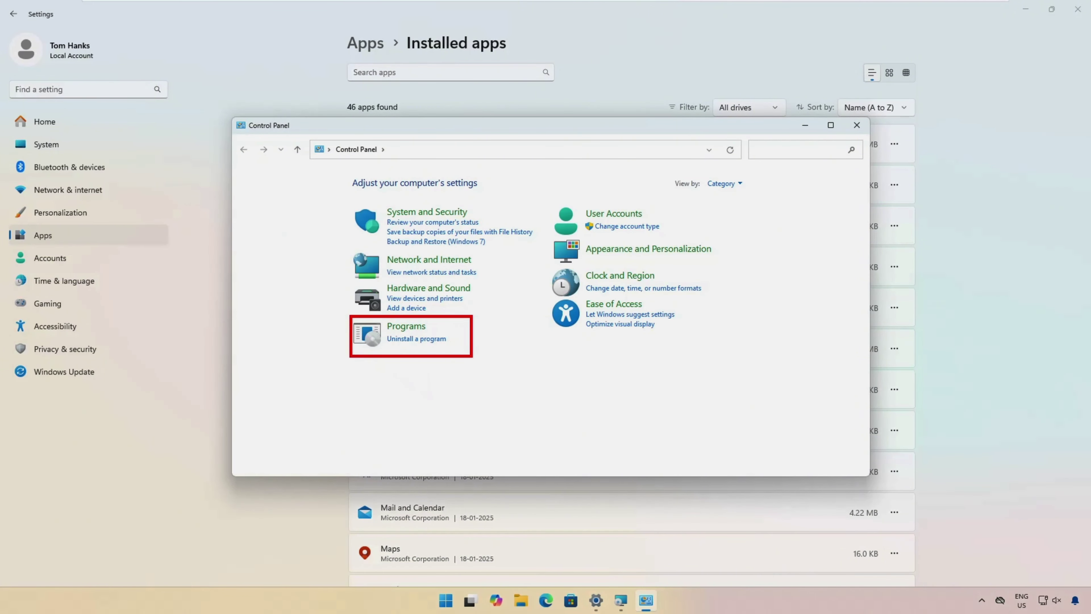
pyautogui.click(411, 329)
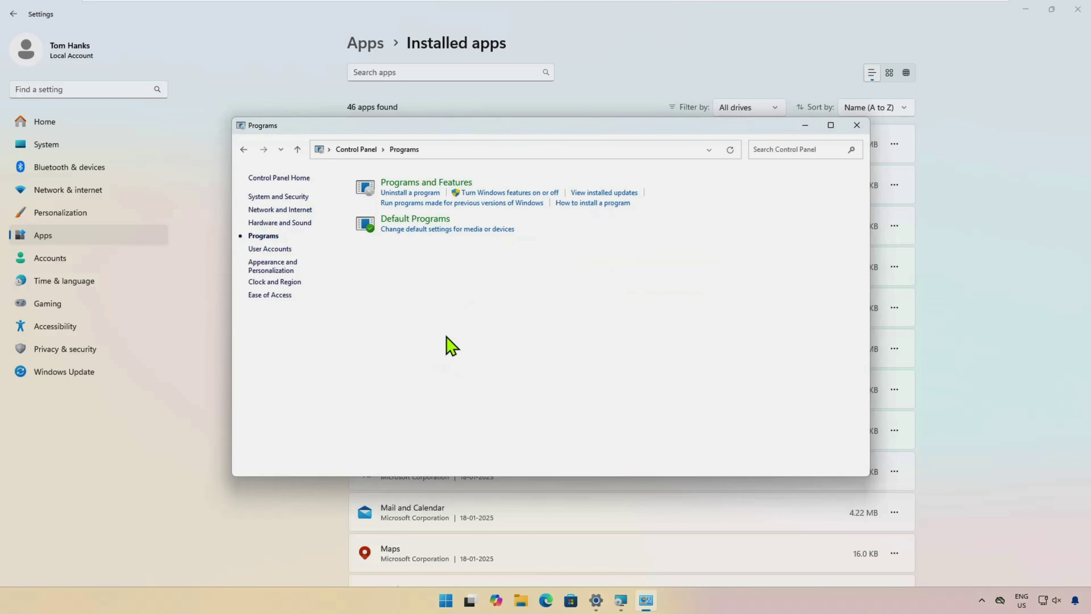
pyautogui.click(426, 182)
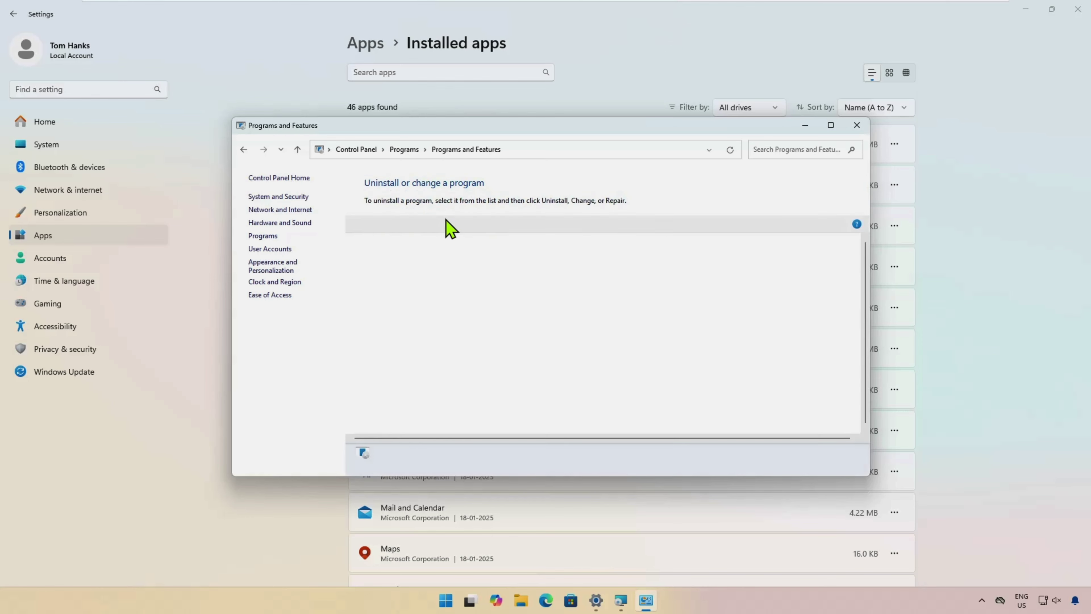
pyautogui.click(831, 126)
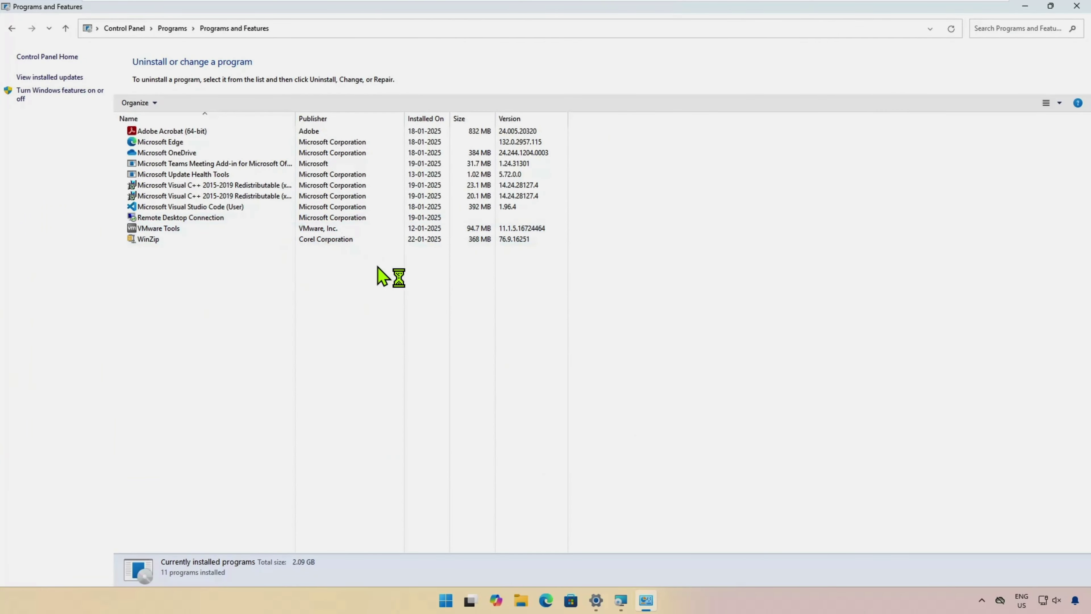
# Try to change the Adobe Acrobat (64-bit) installation from the program list and dismiss the message
pyautogui.click(194, 132)
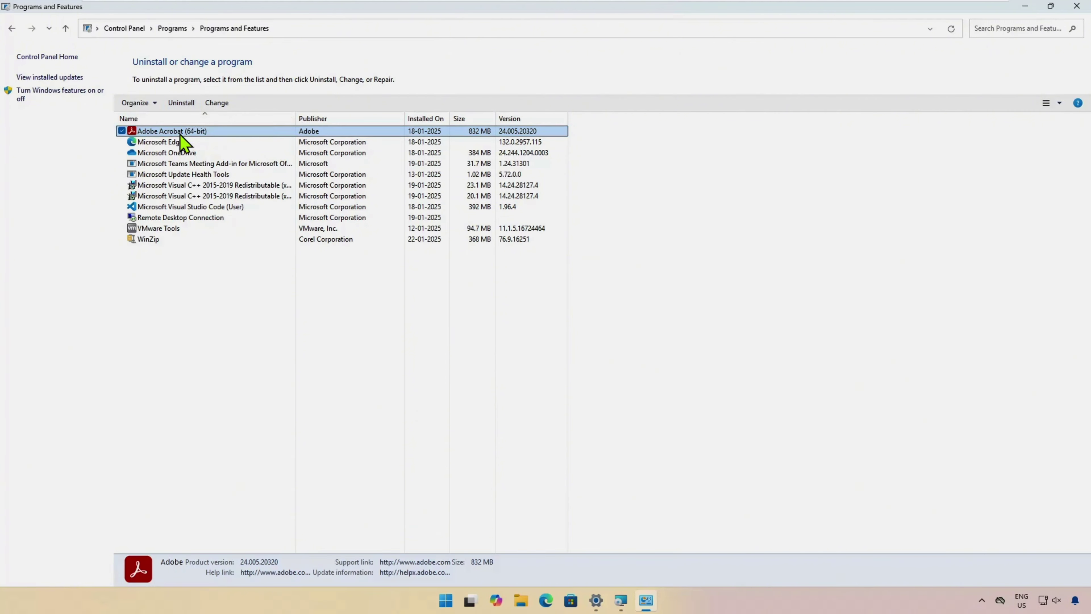
pyautogui.rightClick(163, 135)
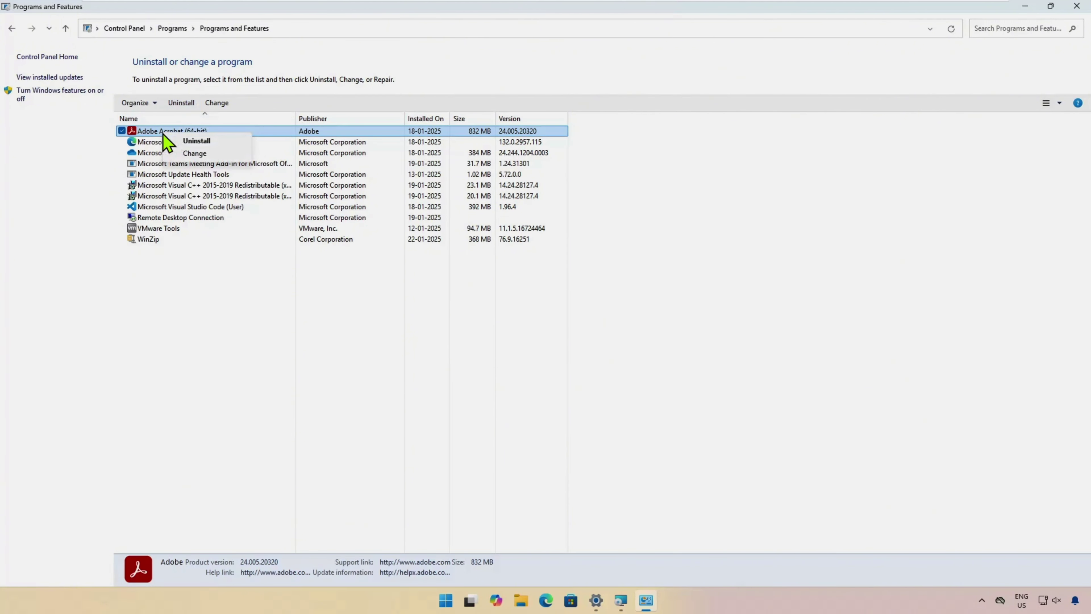
pyautogui.click(201, 154)
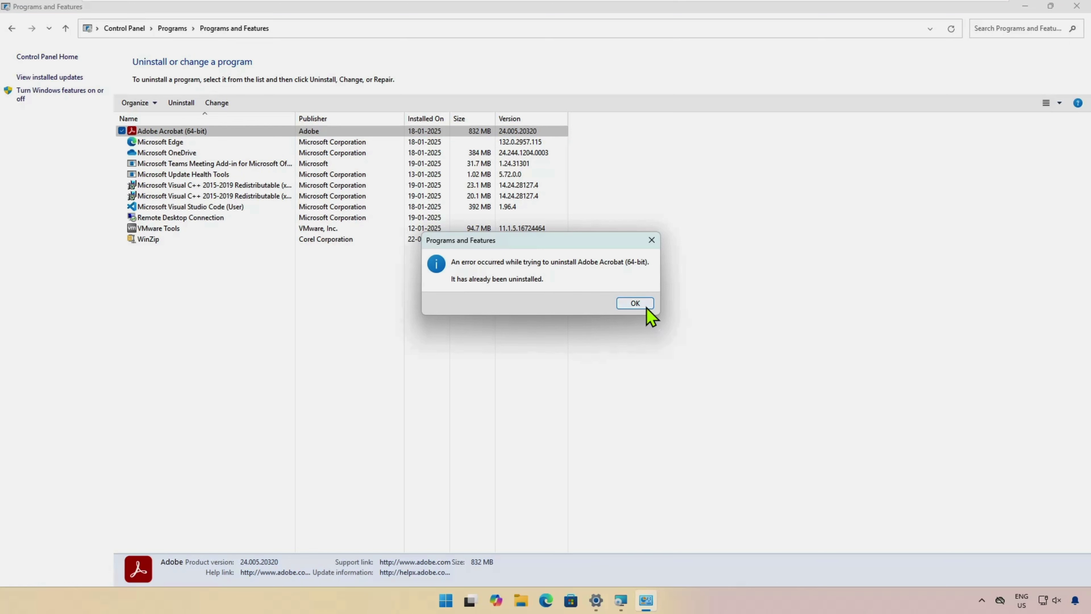
pyautogui.click(651, 240)
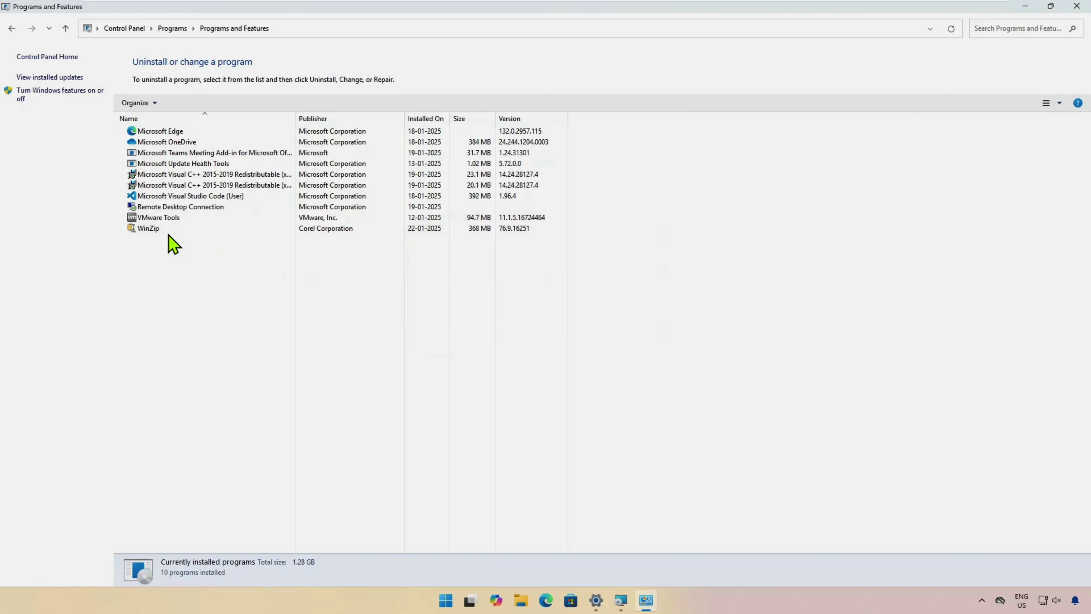
# Try to uninstall WinZip from the list of installed programs
pyautogui.click(155, 230)
pyautogui.rightClick(155, 231)
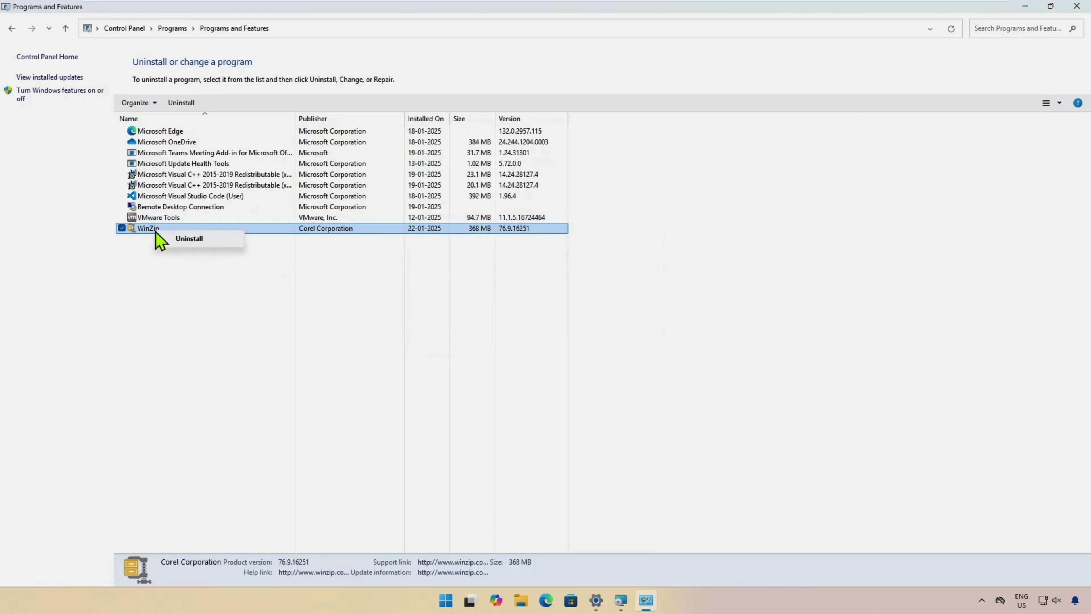
pyautogui.click(195, 240)
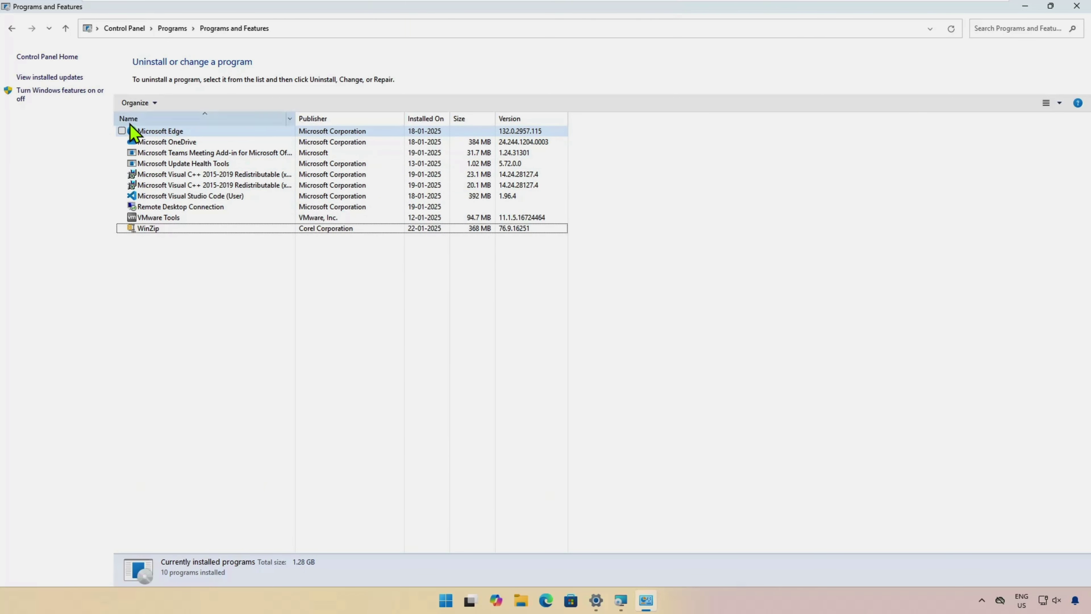
pyautogui.hotkey('ctrl', '2')
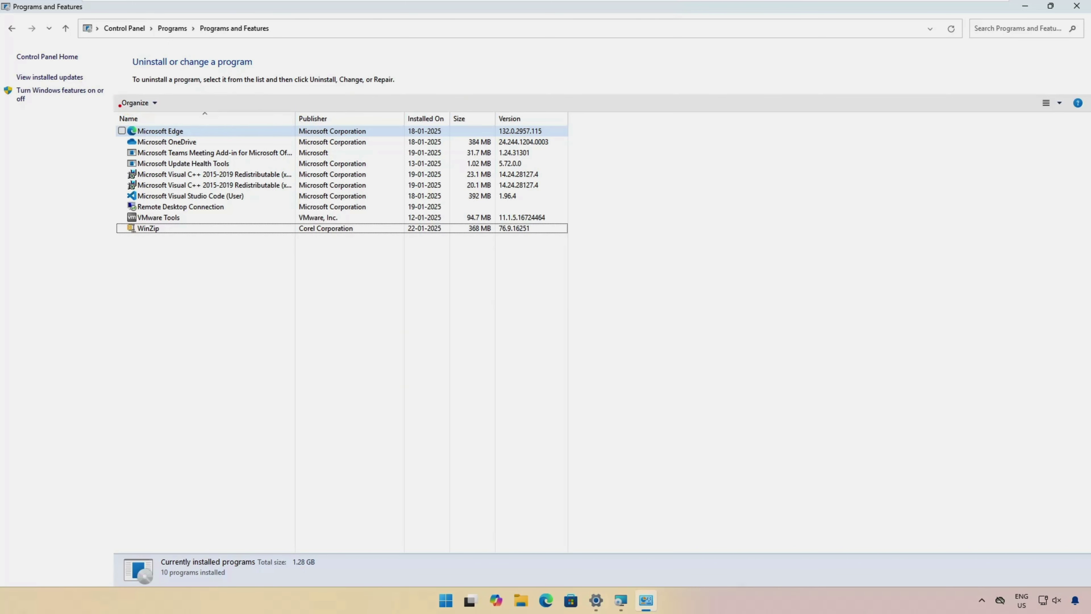
pyautogui.moveTo(119, 104)
pyautogui.mouseDown()
pyautogui.moveTo(203, 145)
pyautogui.moveTo(463, 227)
pyautogui.moveTo(570, 252)
pyautogui.moveTo(592, 244)
pyautogui.mouseUp()
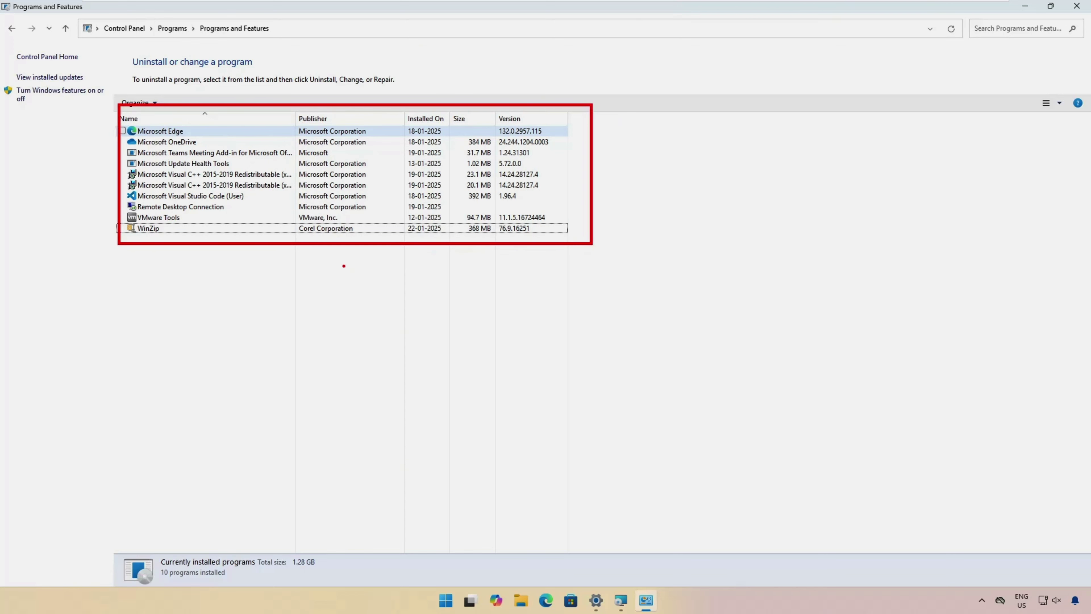
pyautogui.press('Escape')
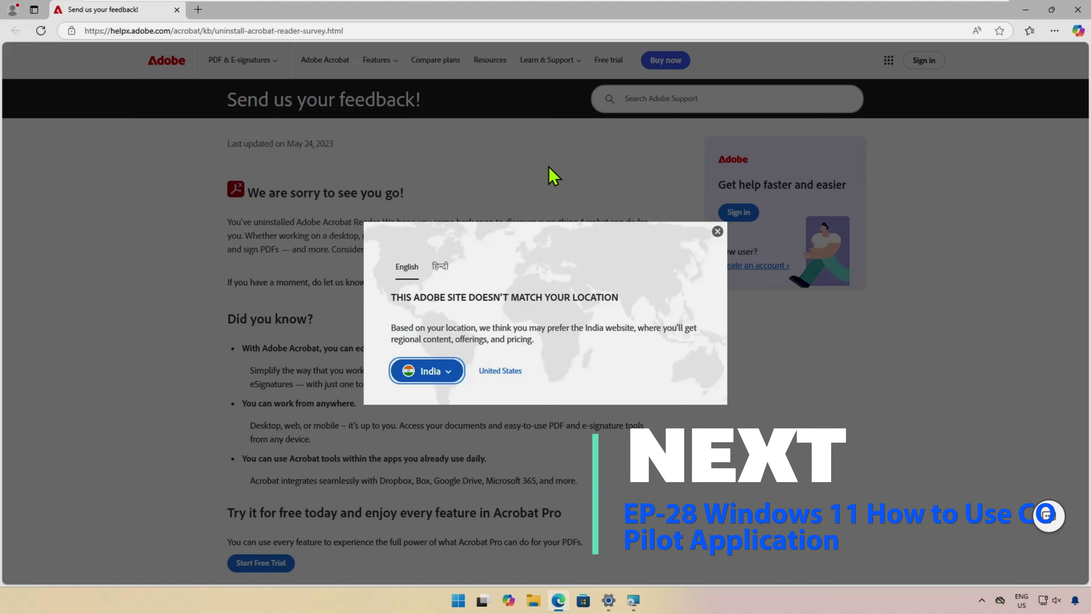
# Dismiss the site location notice on Adobe's uninstall feedback page
pyautogui.click(717, 231)
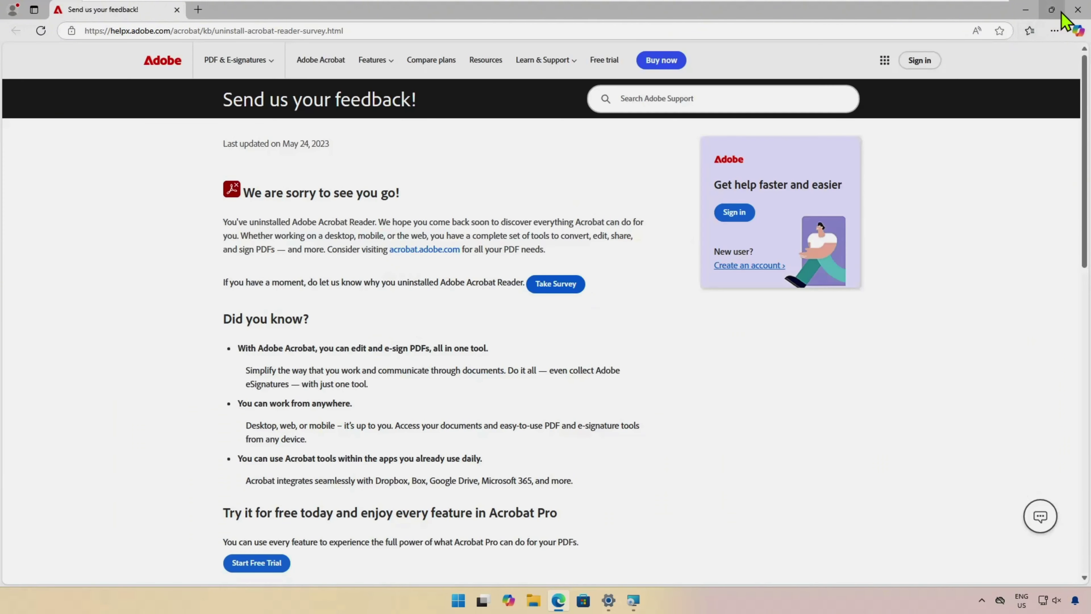
pyautogui.moveTo(1062, 13)
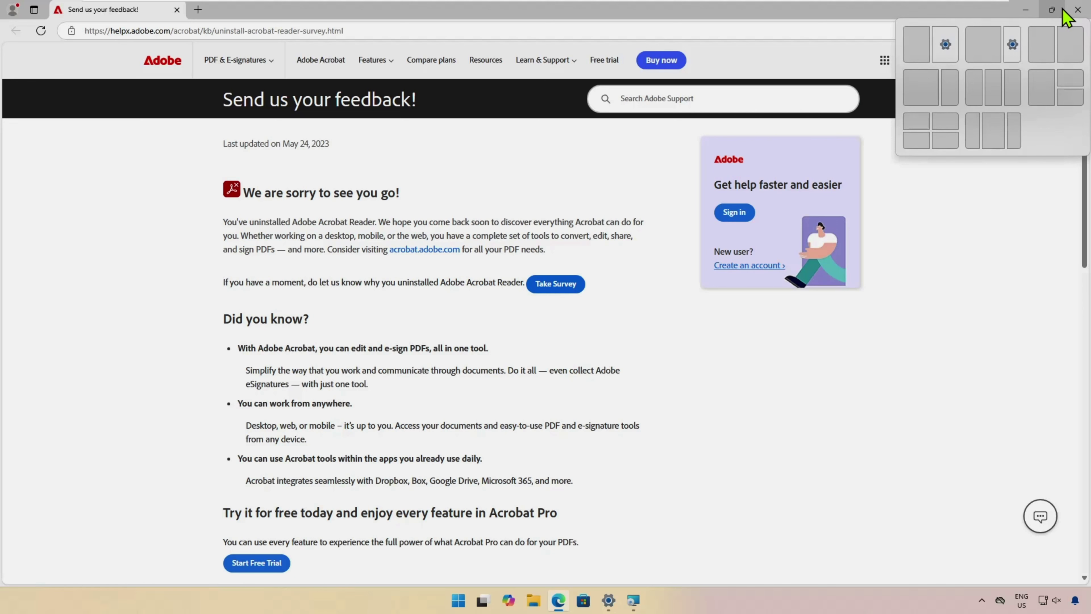